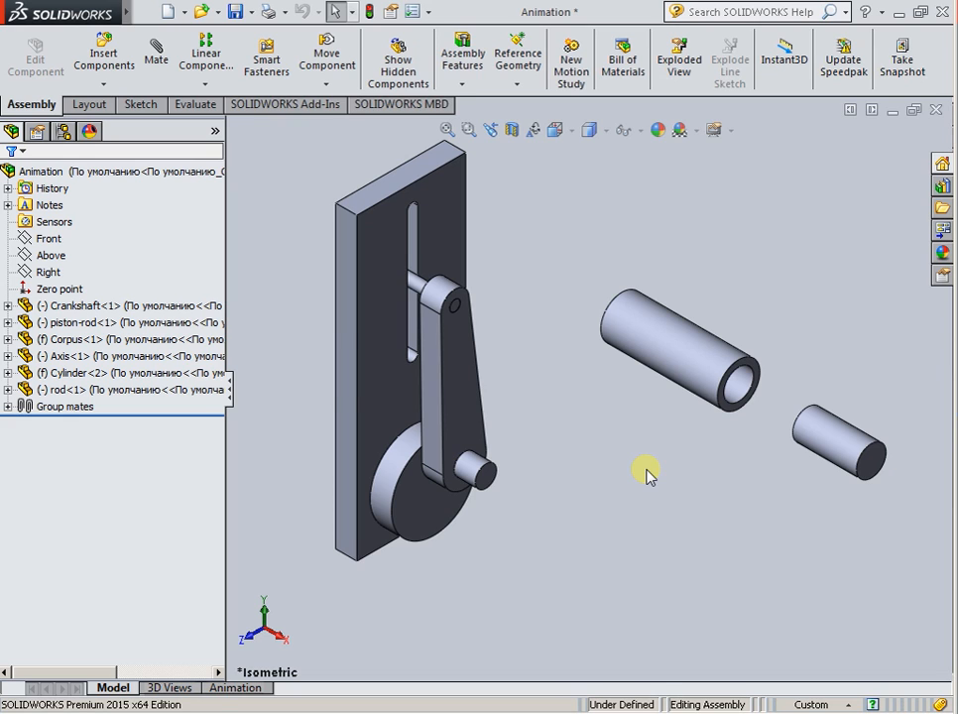
Examine the crankshaft and piston-rod components and the mates defined in the assembly
left_click(66, 308)
left_click(71, 322)
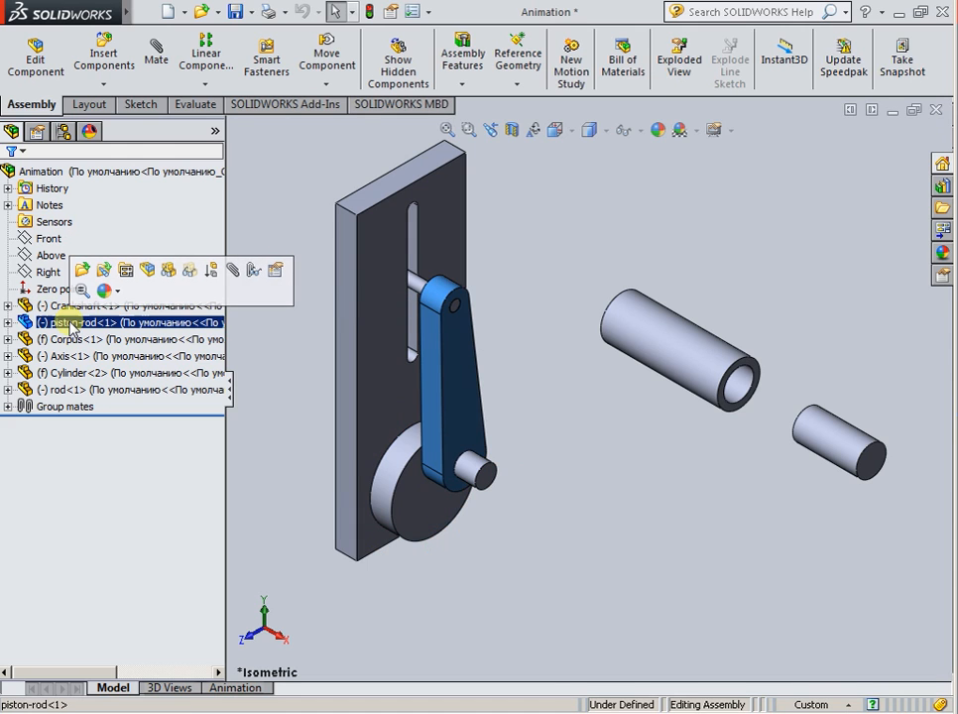
left_click(8, 407)
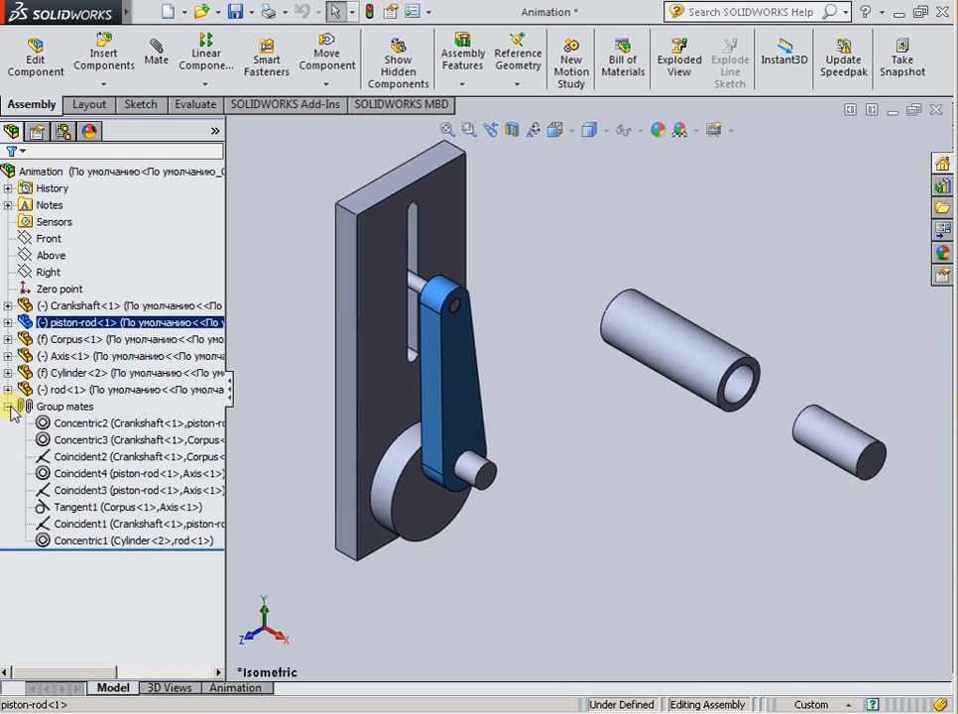
left_click(8, 407)
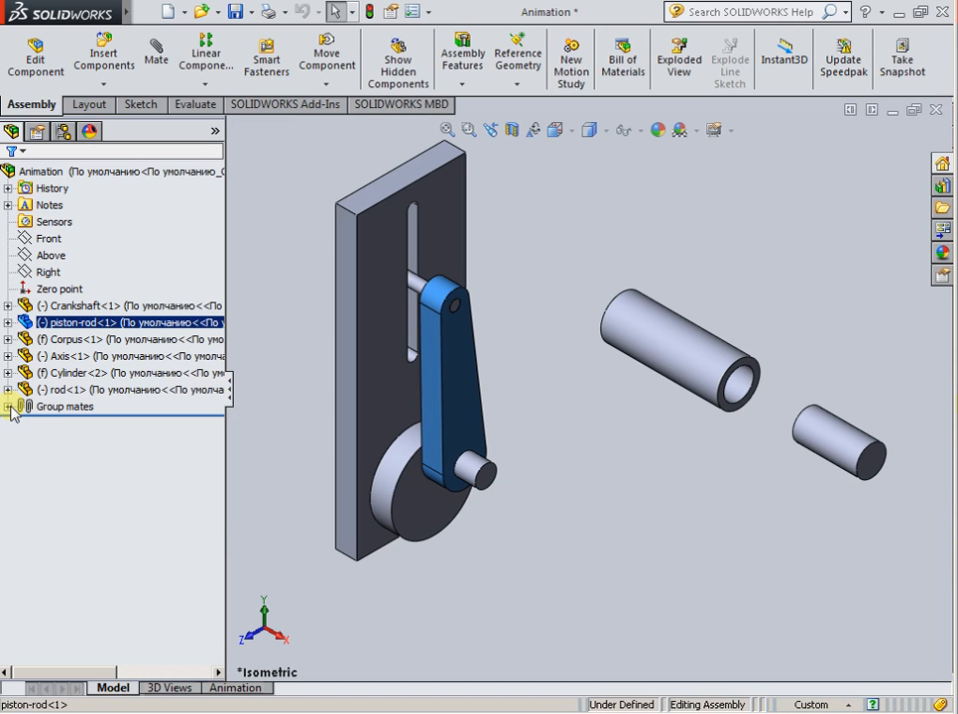
left_click(46, 408)
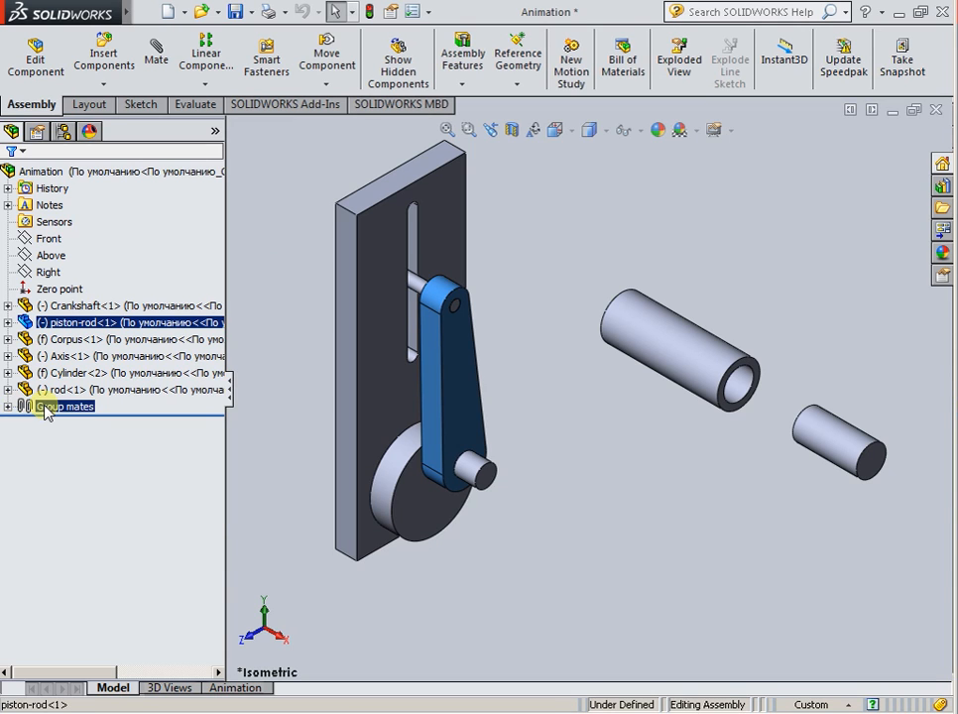
left_click(8, 407)
left_click(8, 407)
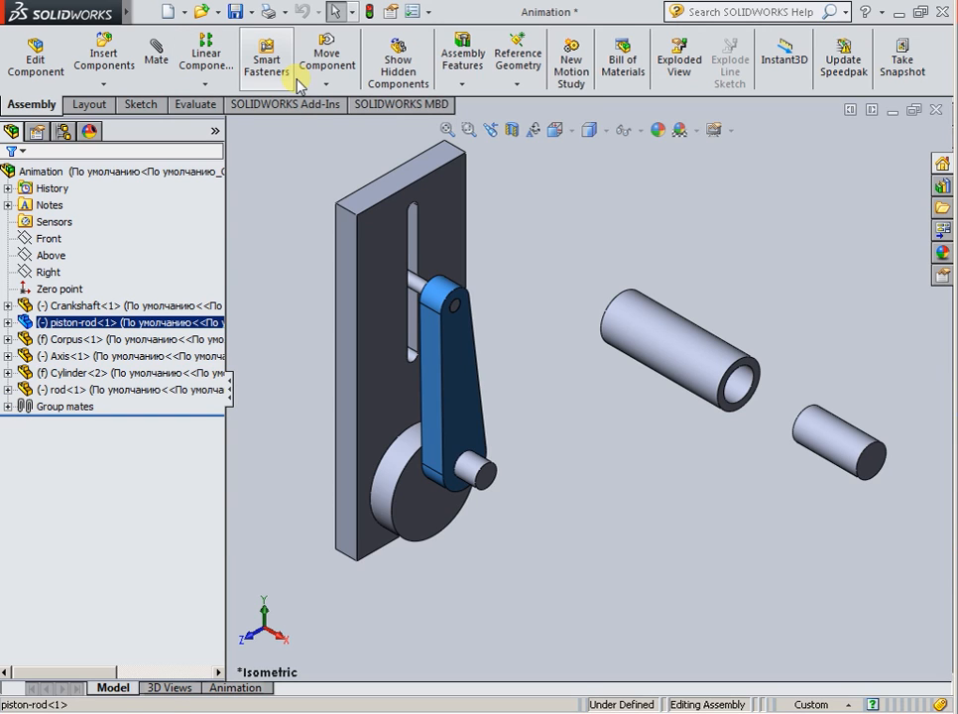
Test the mechanism's freedom of movement with Move Component by moving the piston-rod and sliding the rod along the cylinder's axis
left_click(327, 83)
left_click(337, 99)
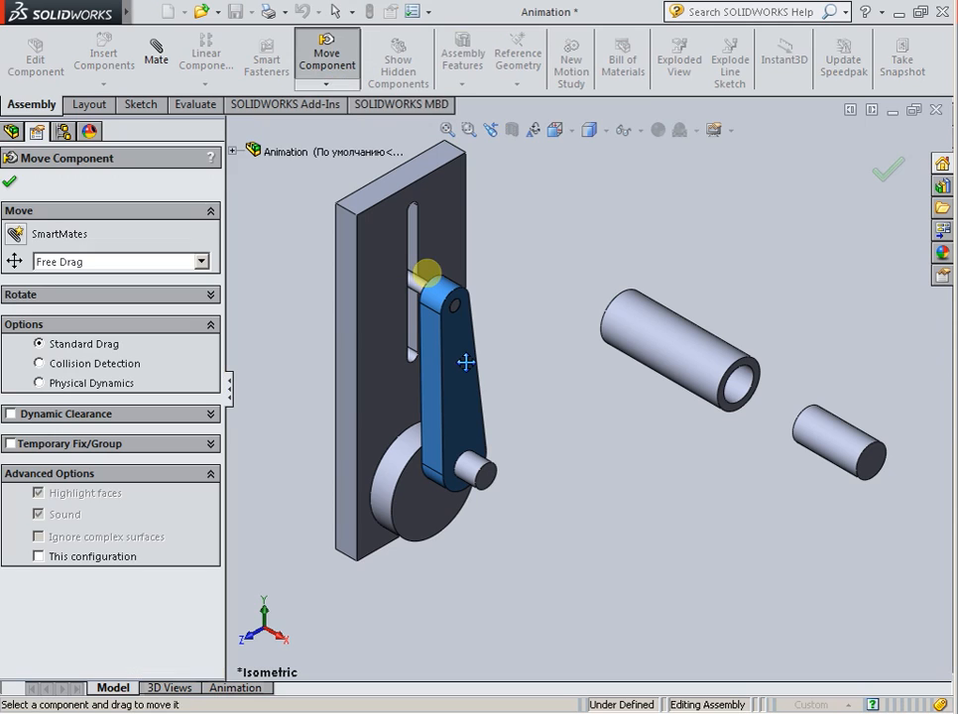
mouse_move(466, 363)
left_mouse_down()
mouse_move(461, 409)
mouse_move(402, 493)
mouse_move(501, 416)
mouse_move(459, 375)
left_mouse_up()
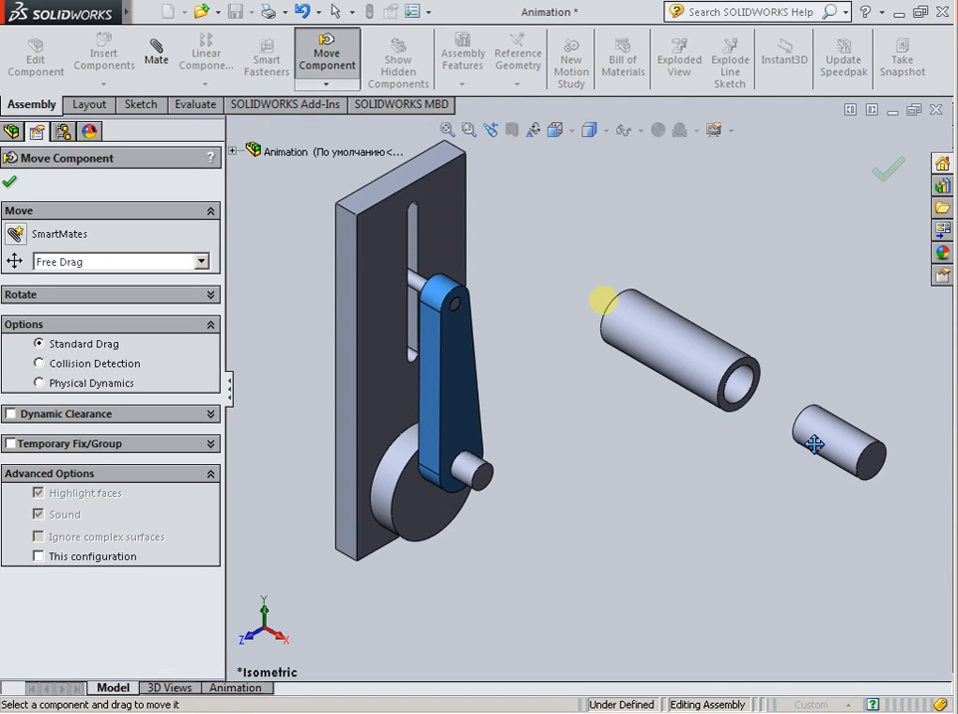
left_click_drag(814, 445, 838, 382)
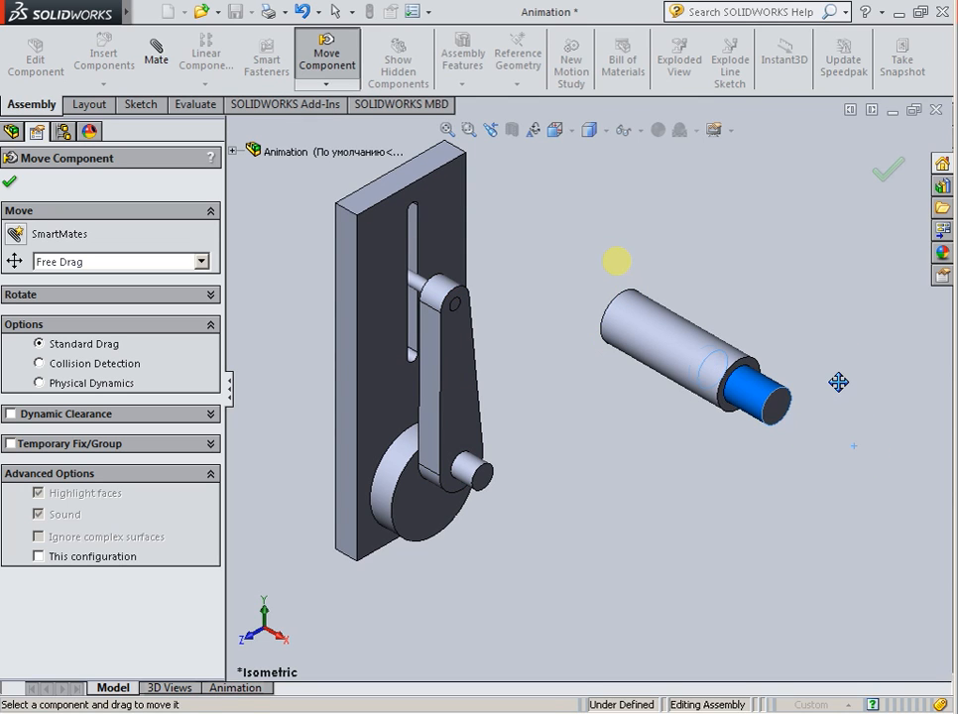
key("ctrl+z")
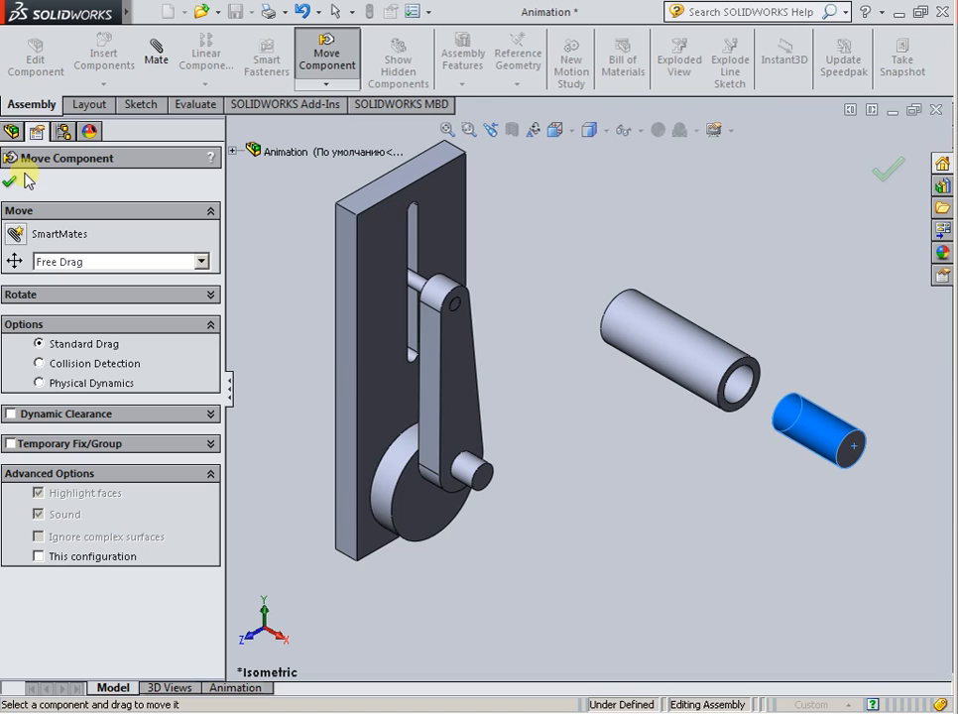
left_click(12, 184)
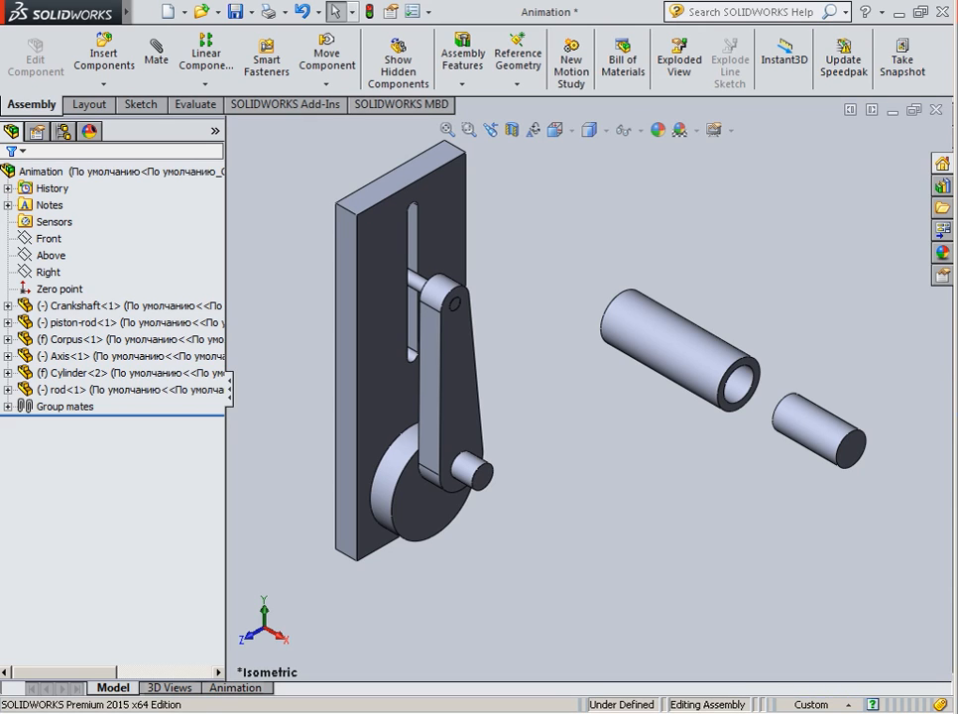
In the Animation motion study, place a rotary motor on the crankshaft disc's front face and reverse its direction
left_click(238, 689)
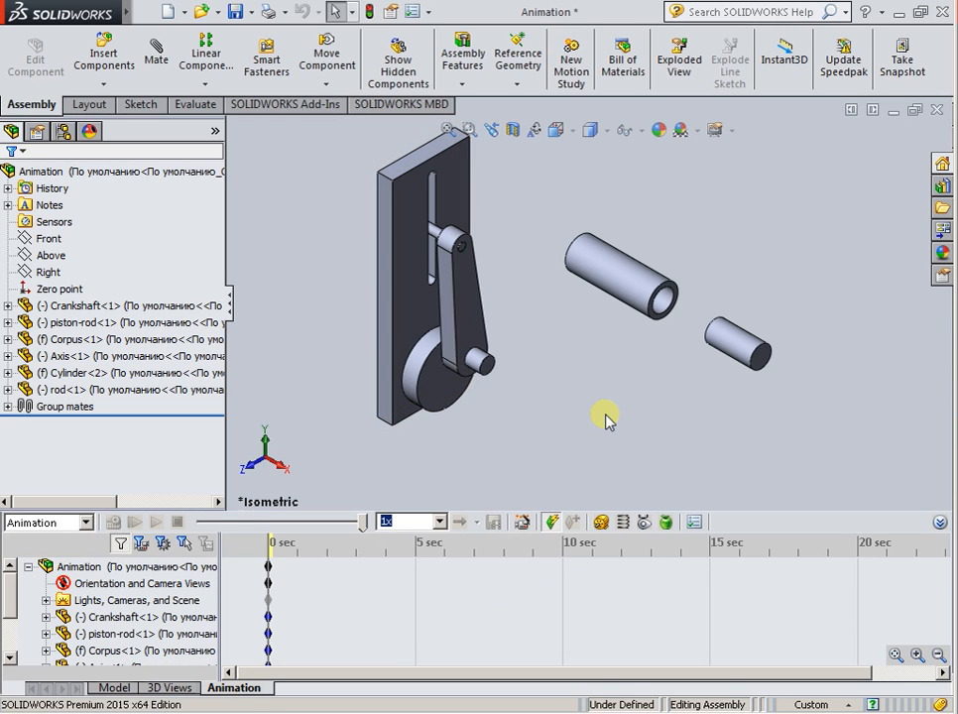
left_click(601, 523)
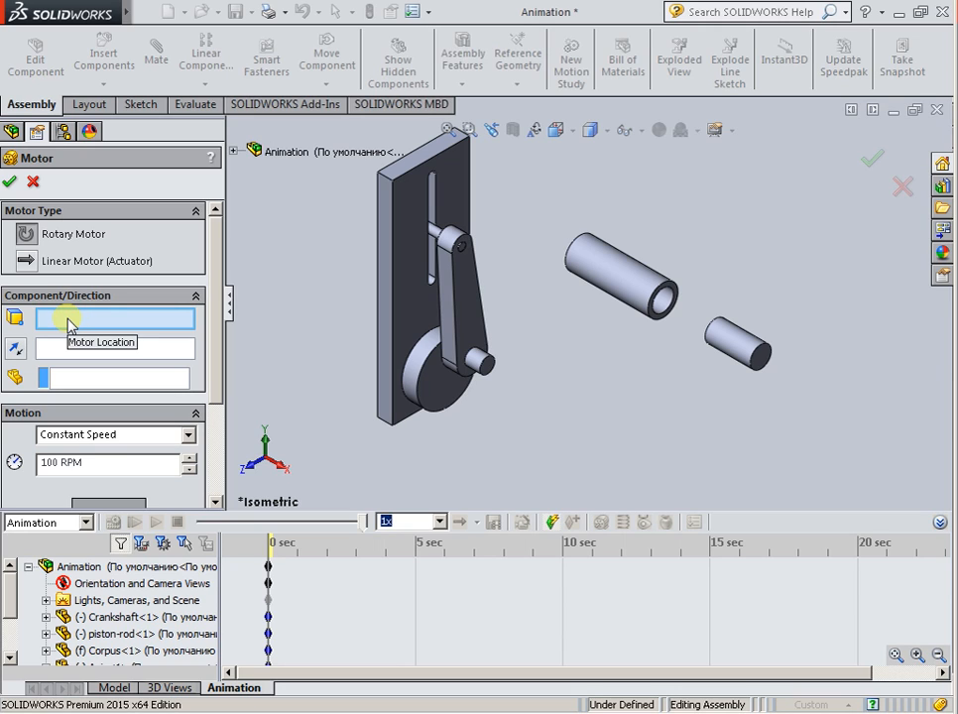
left_click(432, 399)
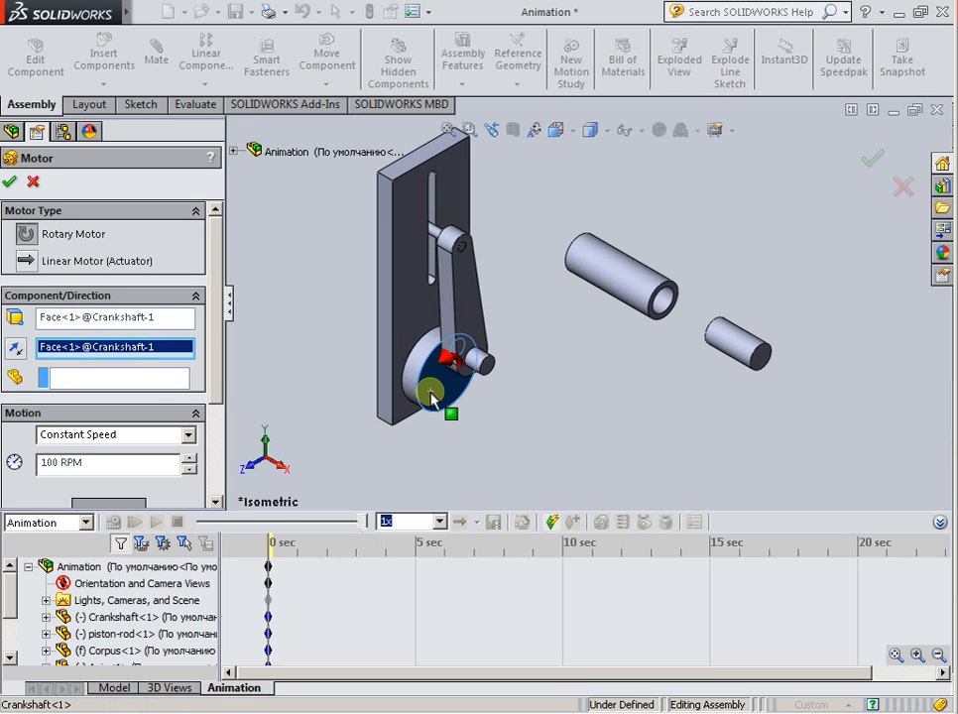
left_click(21, 358)
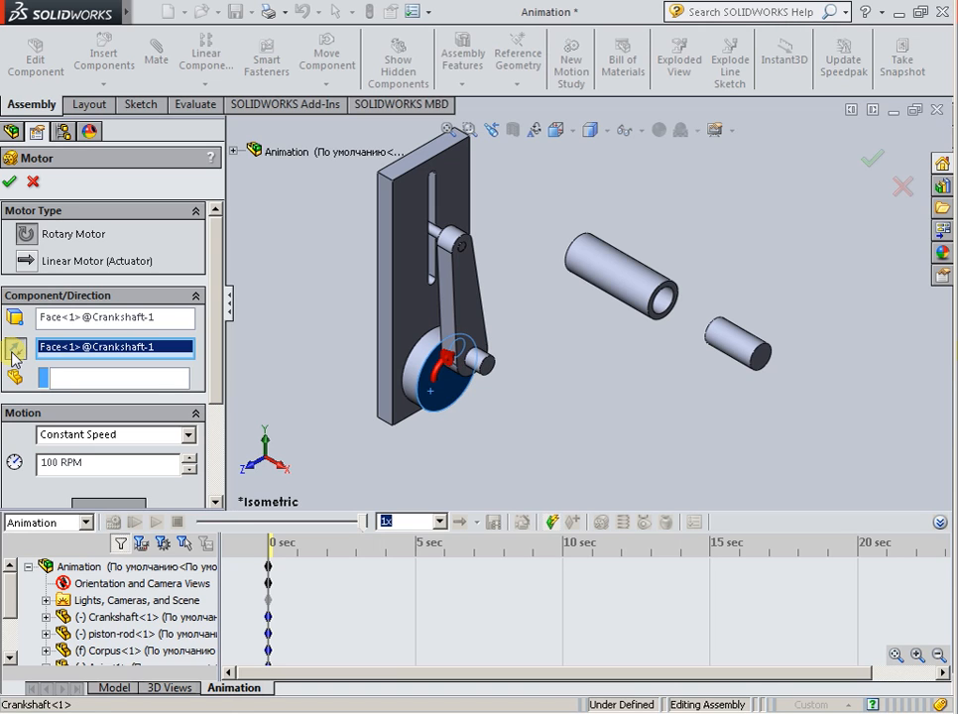
Keep the crankshaft's rotary motor at Constant Speed with 100 RPM and apply it
scroll(214, 353, "down", 5)
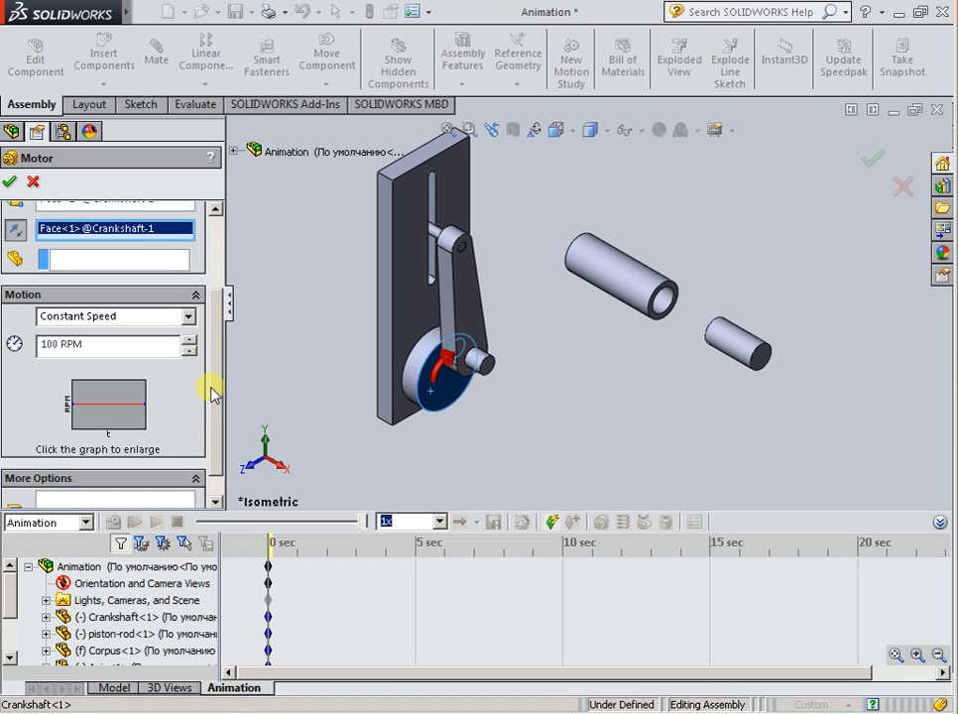
scroll(213, 398, "down", 2)
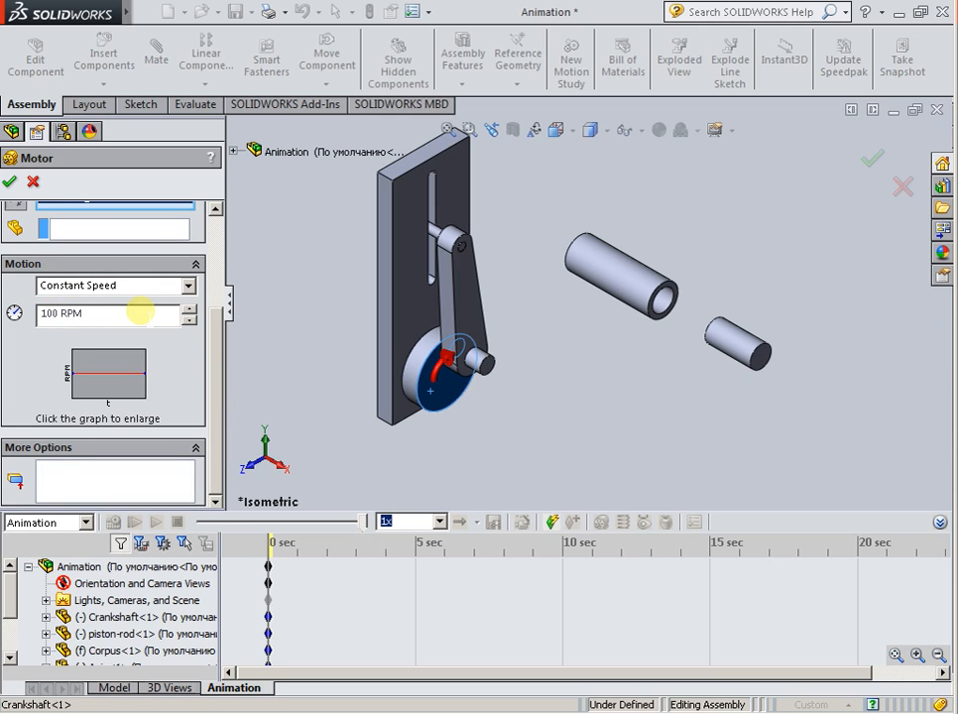
left_click(188, 286)
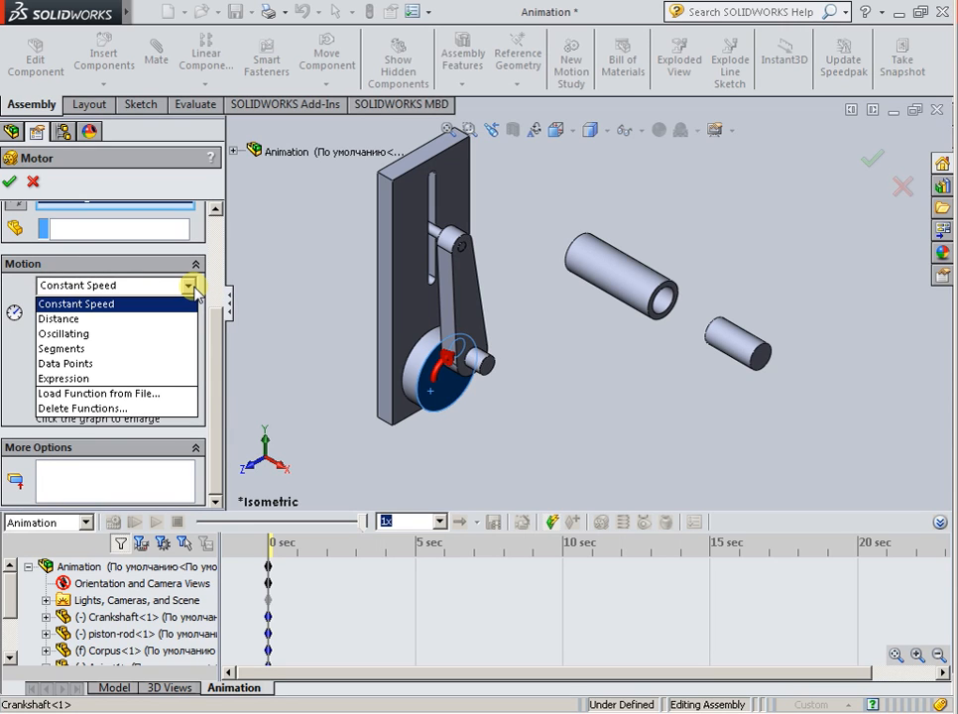
left_click(195, 290)
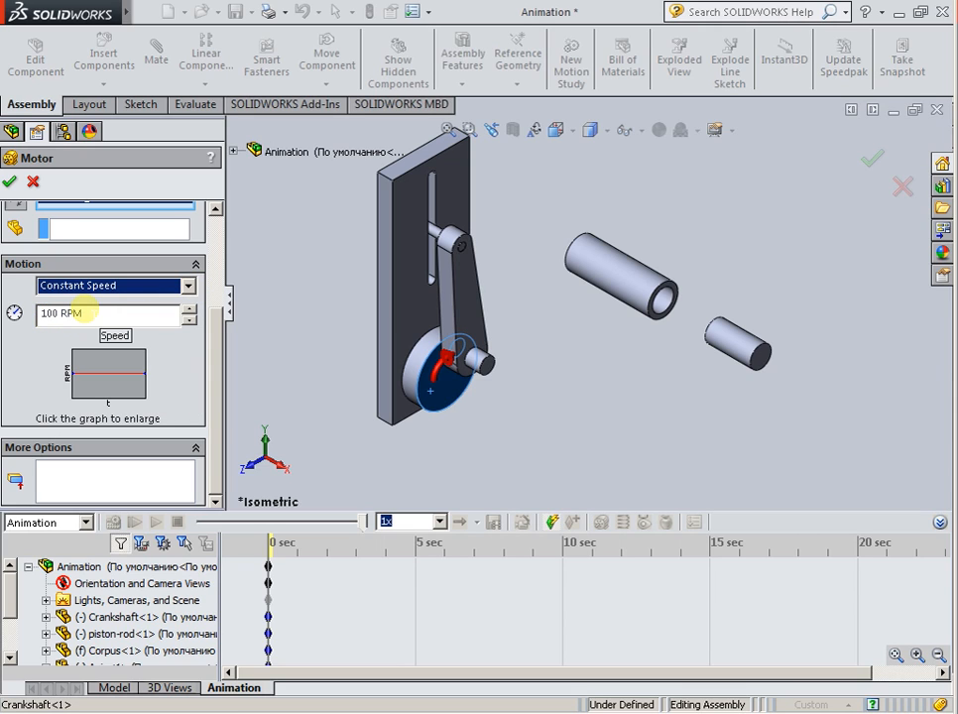
left_click(82, 312)
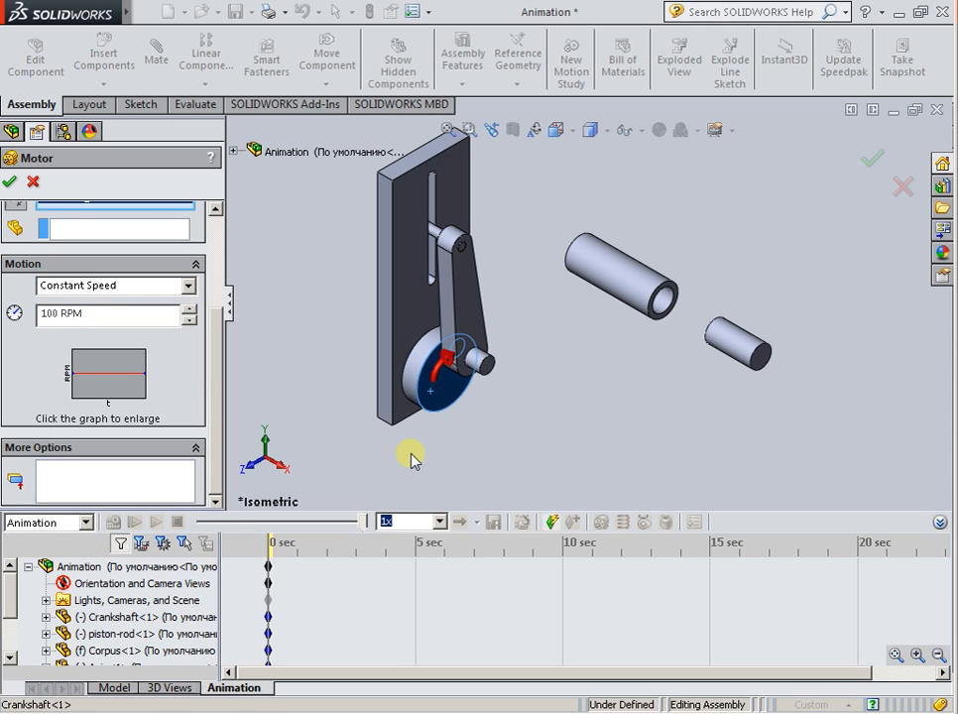
left_click(9, 182)
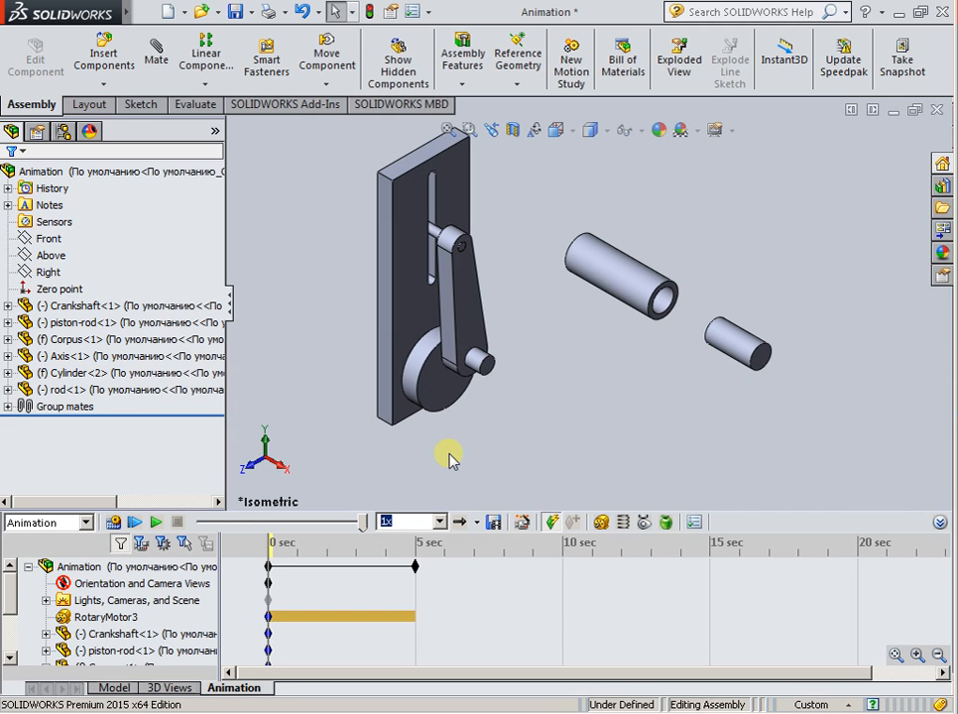
Add a linear motor on the rod's cylindrical face, with Constant Speed at 10 mm/s
left_click(602, 523)
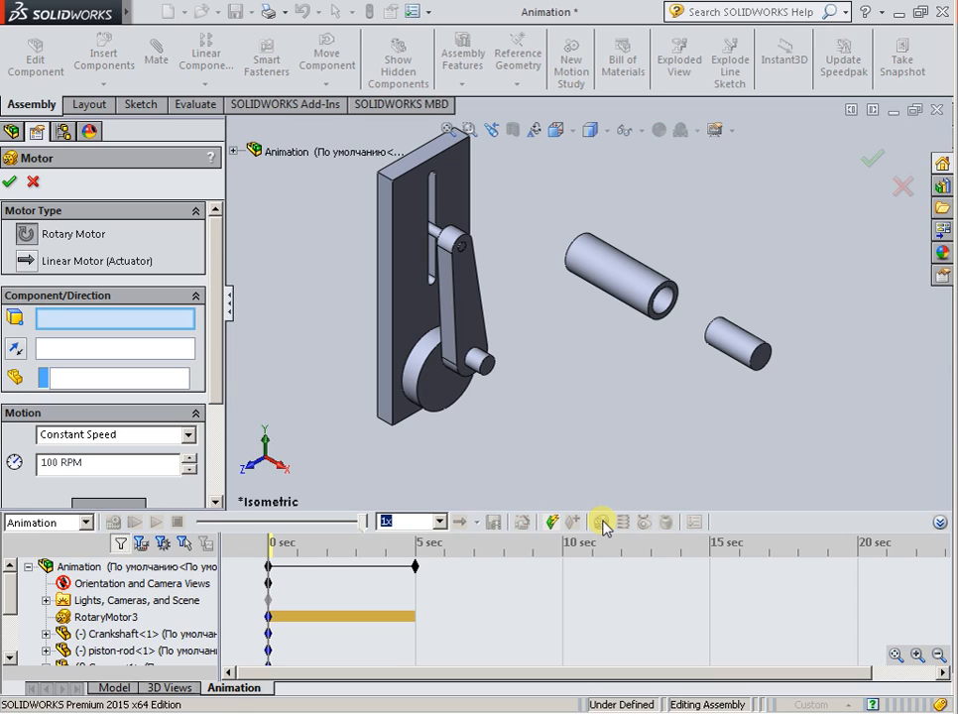
left_click(77, 262)
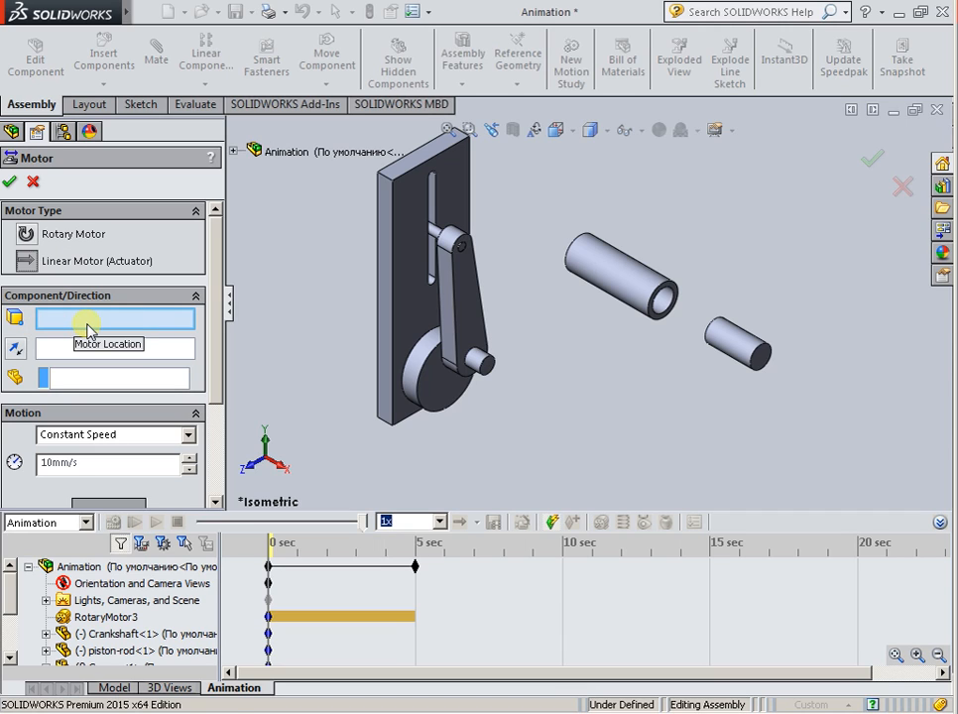
left_click(733, 354)
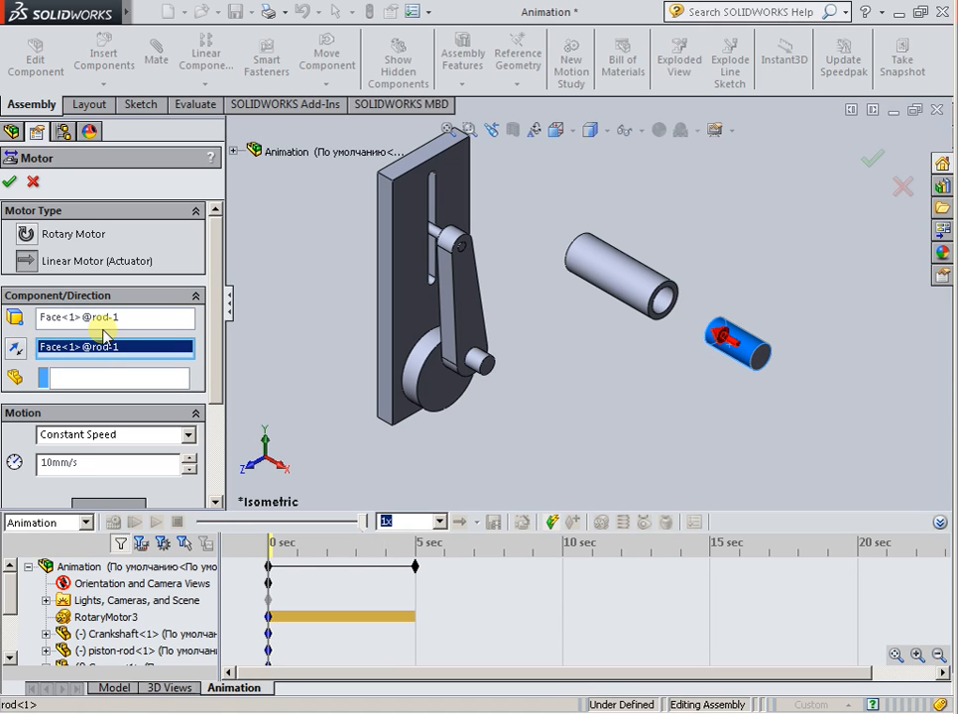
scroll(216, 312, "down", 3)
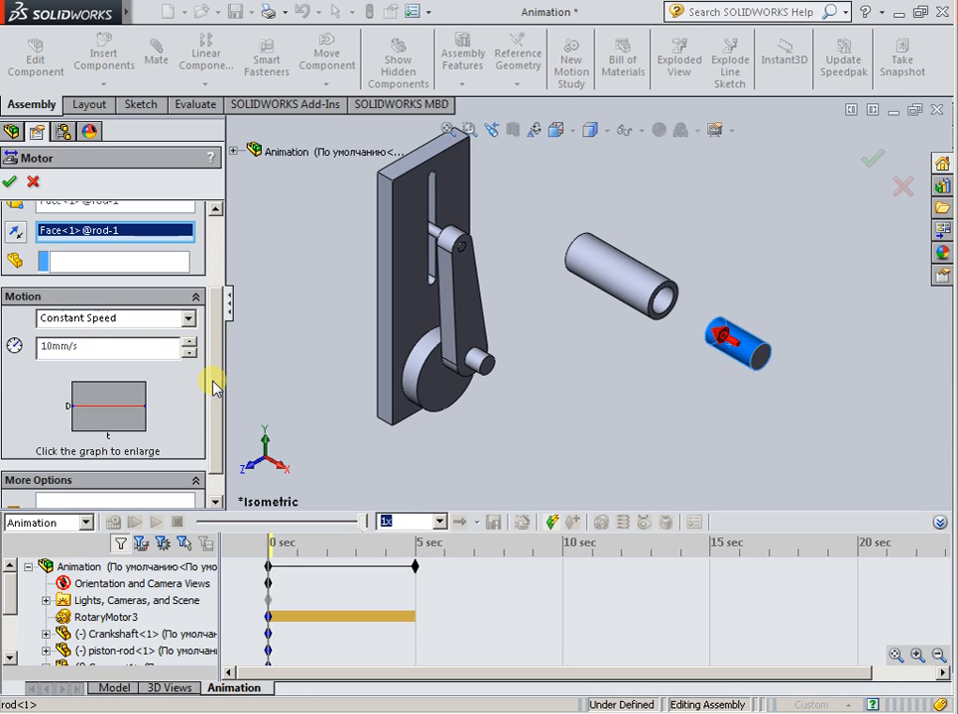
scroll(214, 388, "down", 1)
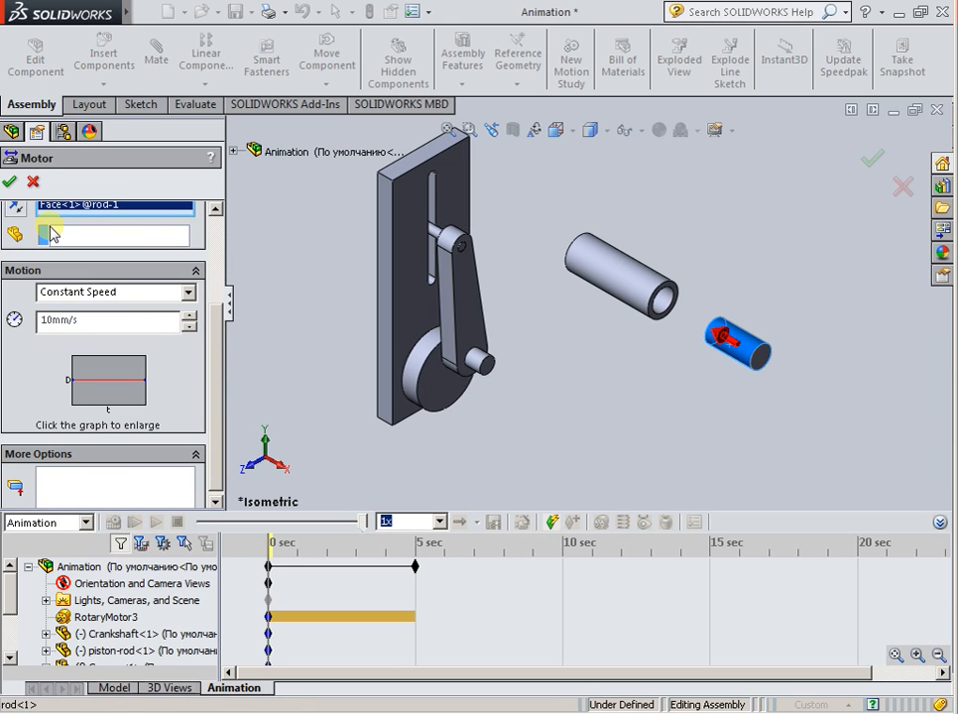
left_click(10, 182)
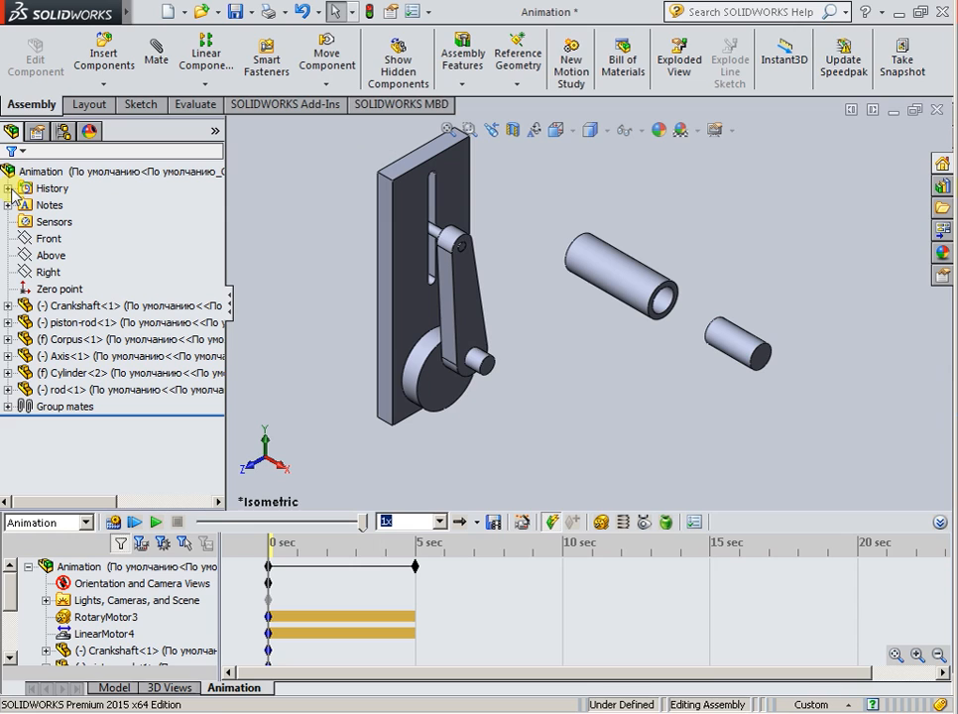
Play the animation and shorten its end time to 3.5 seconds
left_click(157, 523)
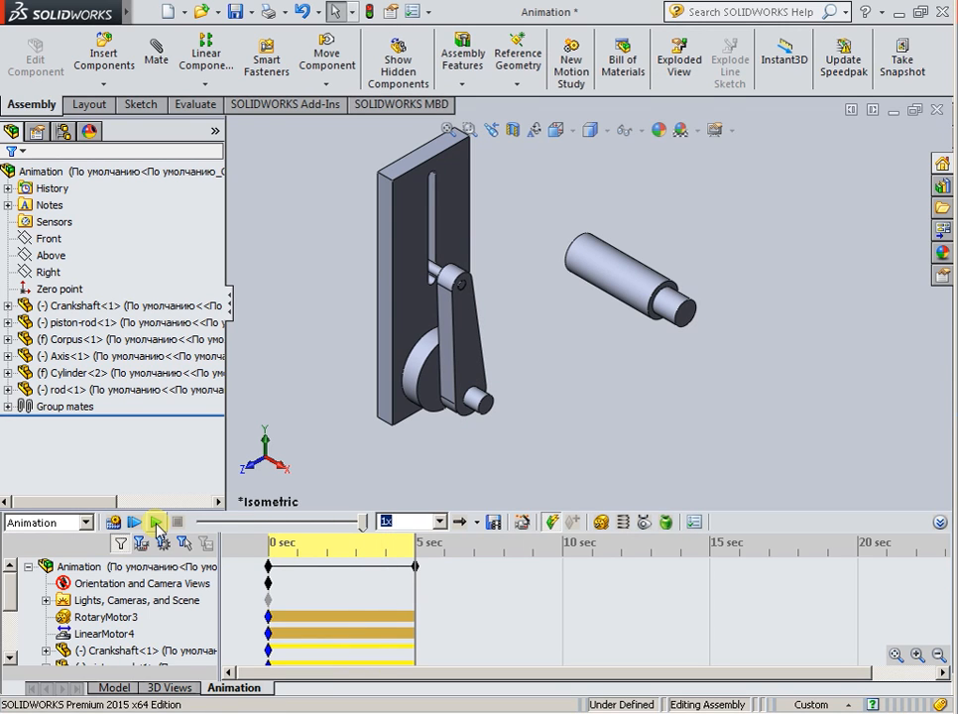
left_click(415, 568)
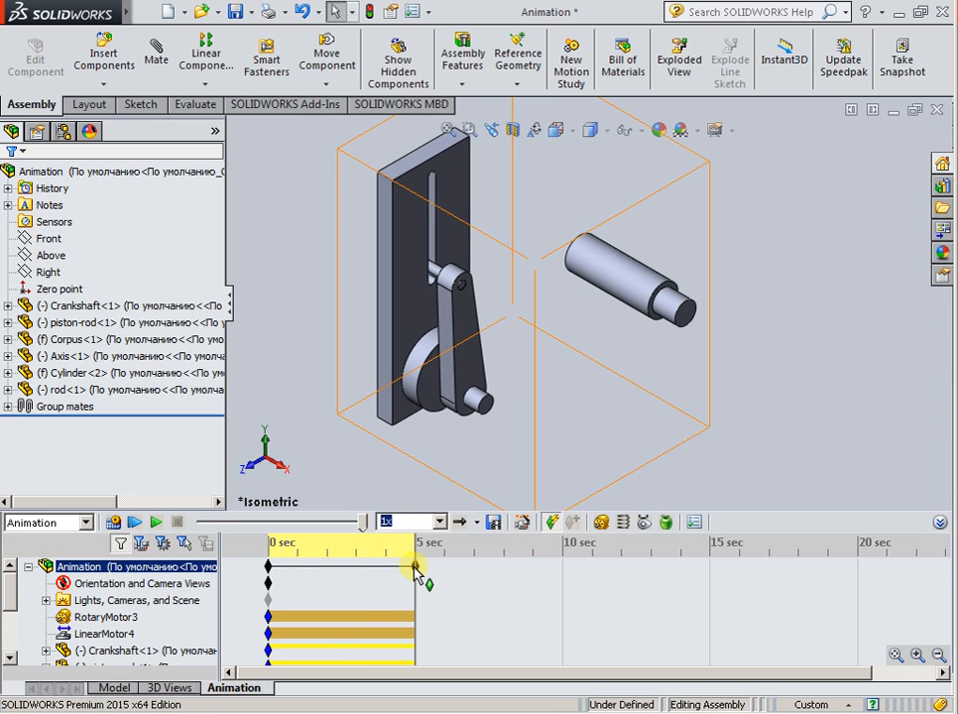
left_click_drag(414, 570, 335, 576)
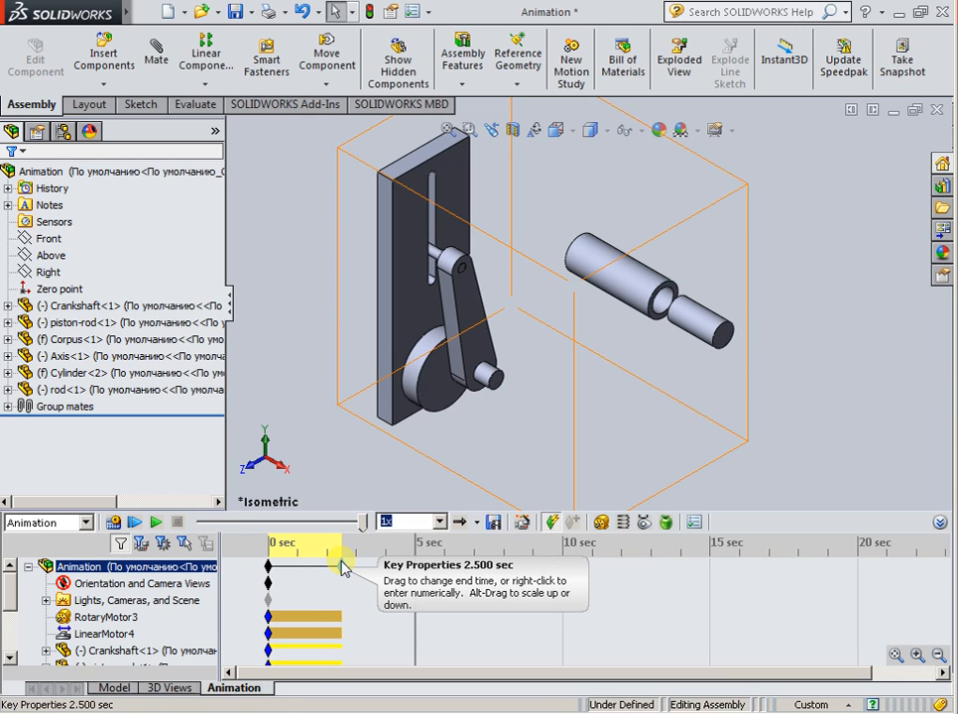
left_click_drag(342, 568, 368, 567)
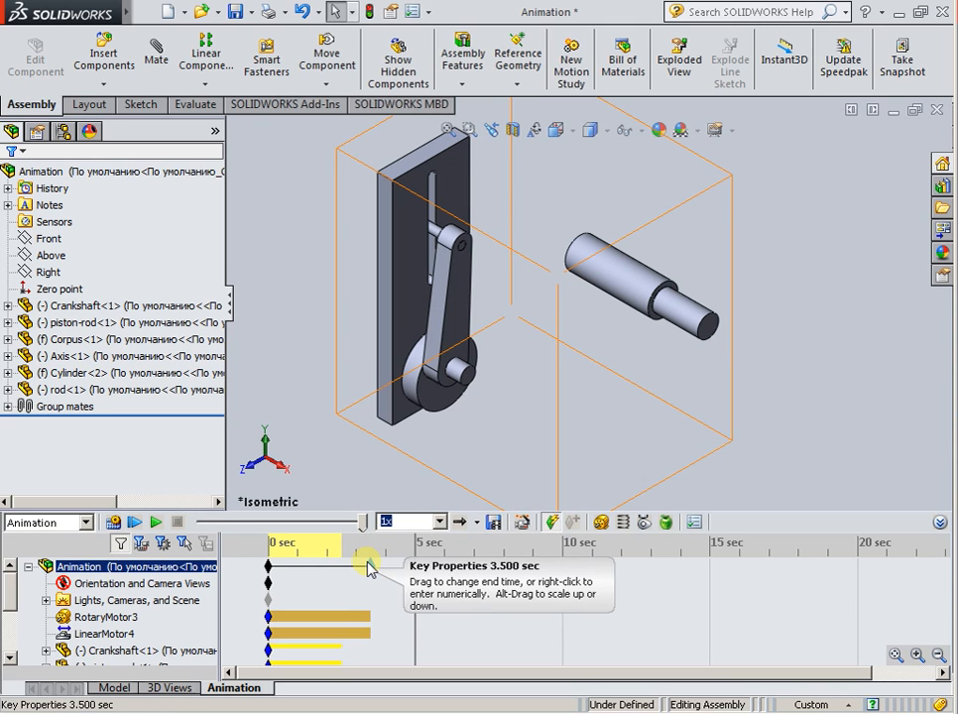